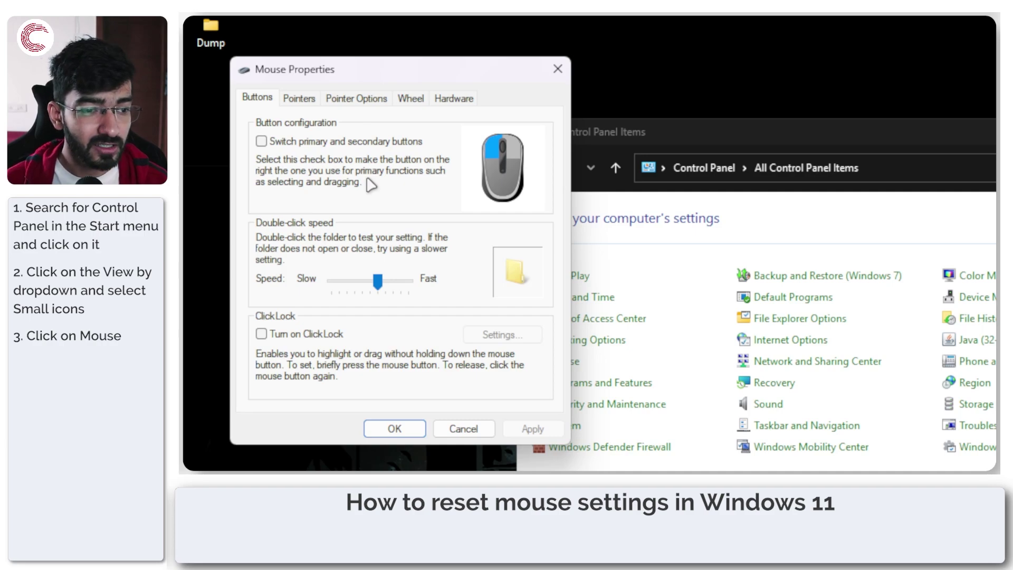
- Review the mouse's pointer motion and visibility options, wheel scrolling settings and hardware devices
{"action": "left_click", "coordinate": [356, 100]}
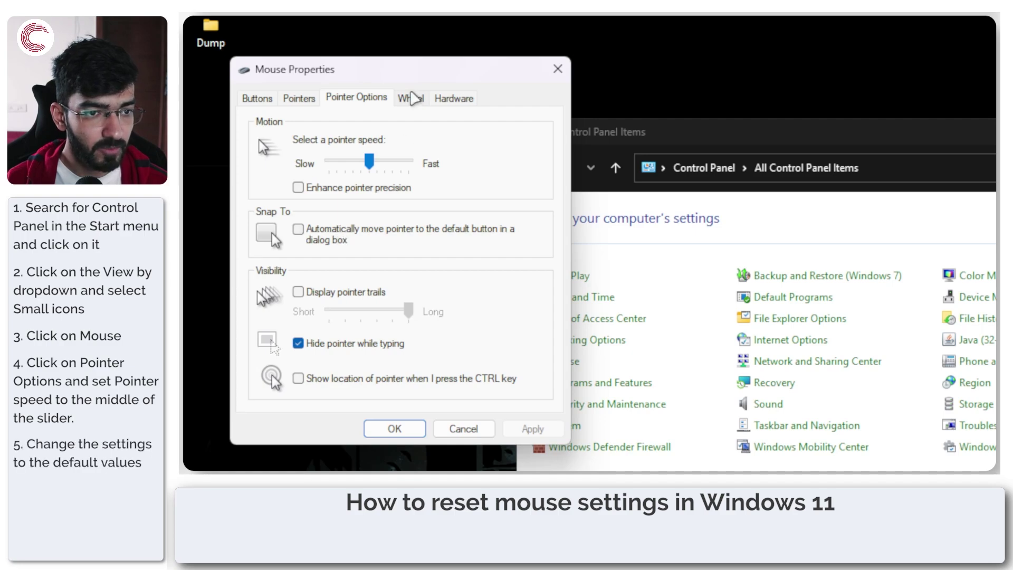
{"action": "left_click", "coordinate": [414, 98]}
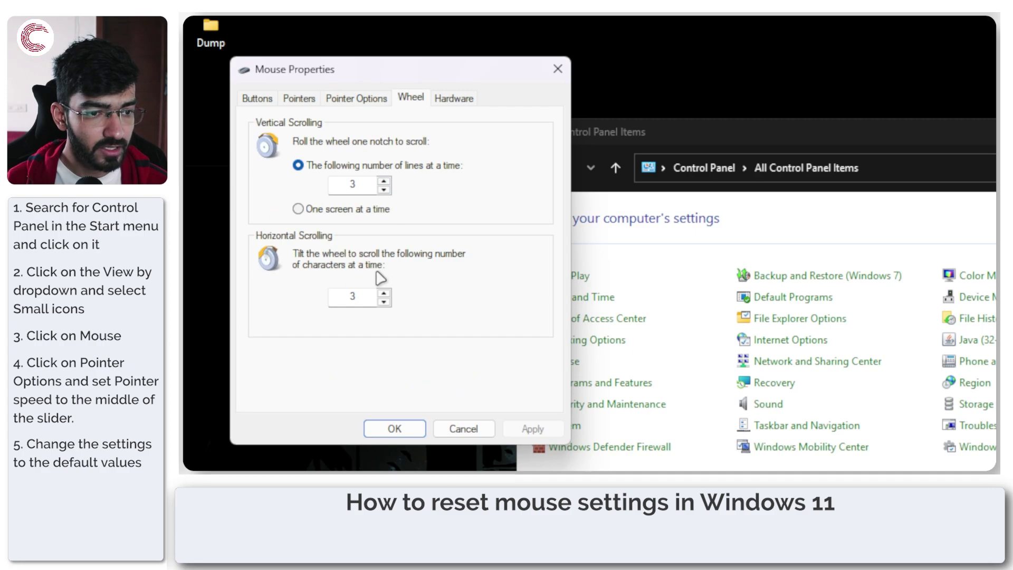
{"action": "left_click", "coordinate": [453, 98]}
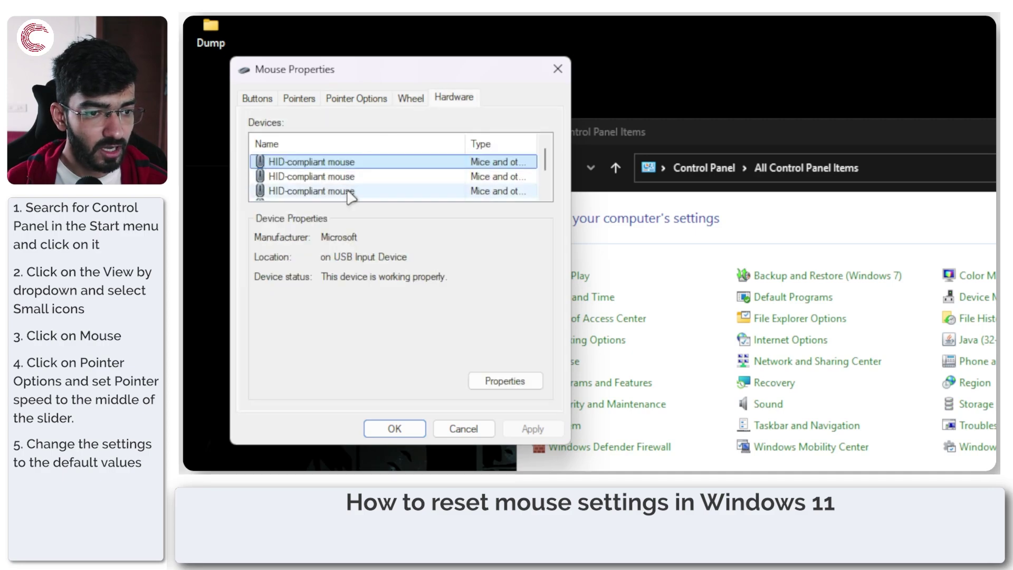
{"action": "left_click", "coordinate": [349, 100]}
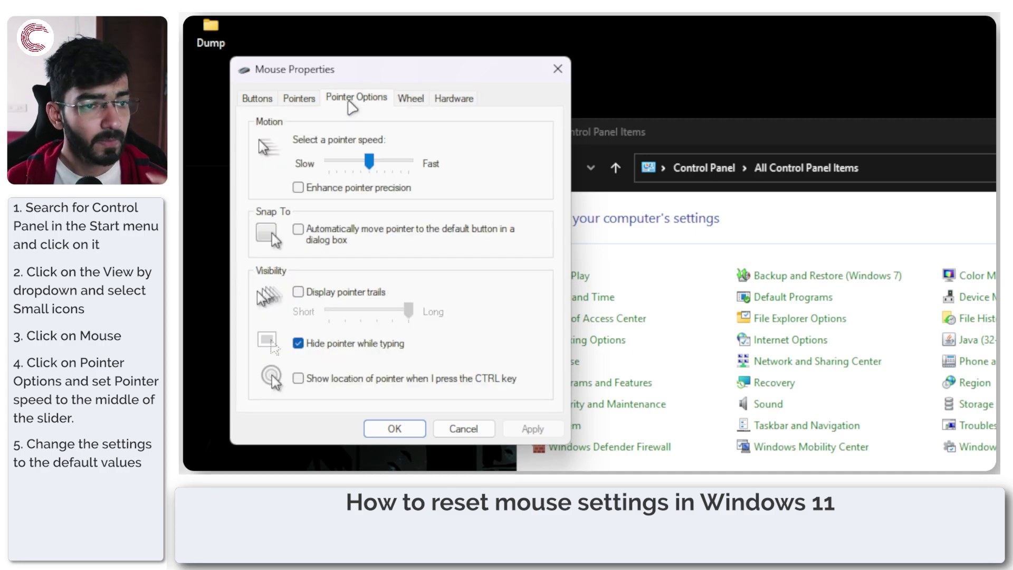
- Switch the pointer scheme to Windows Default (system scheme), look through its cursors and apply the change
{"action": "left_click", "coordinate": [301, 101]}
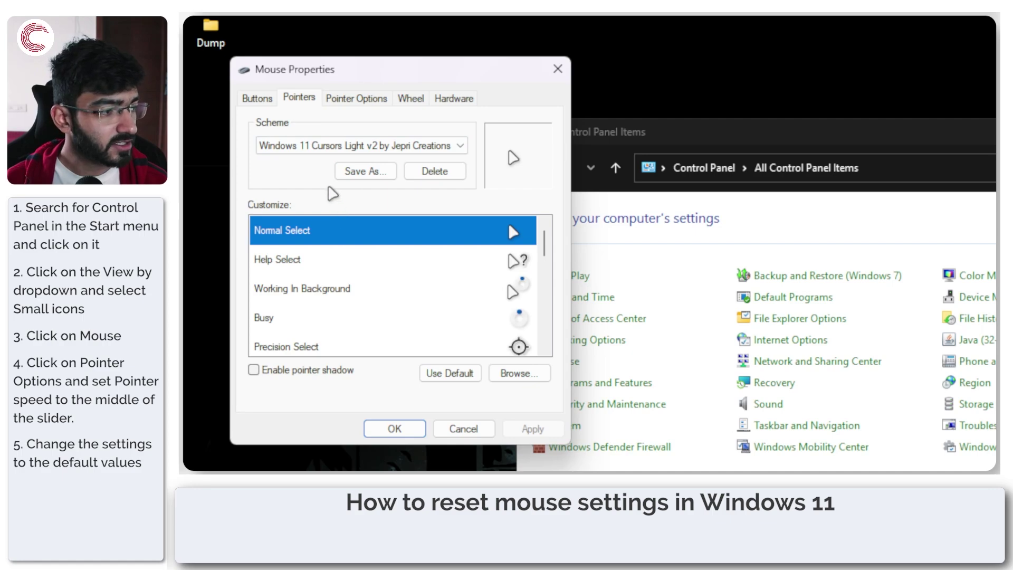
{"action": "left_click", "coordinate": [365, 147]}
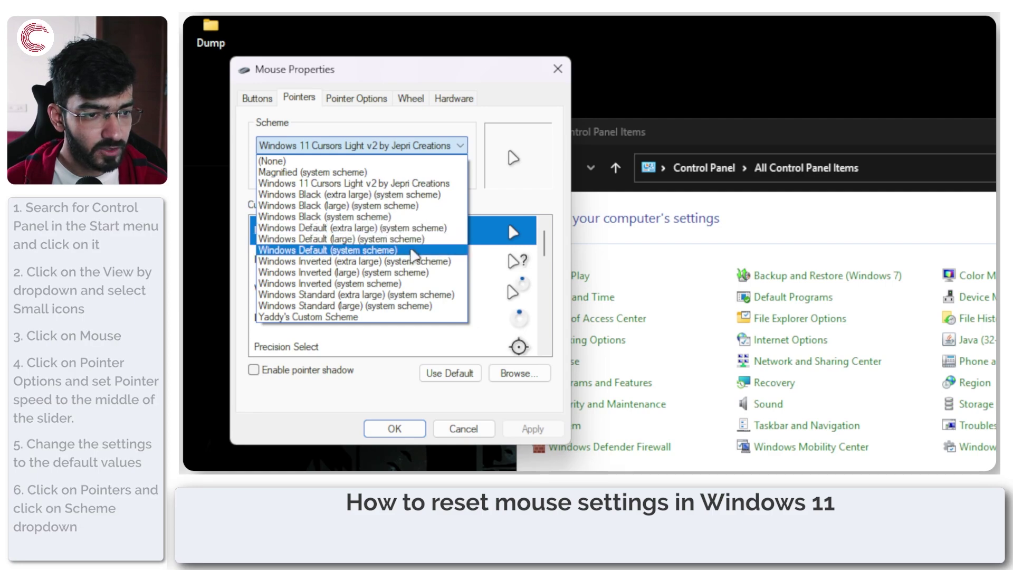
{"action": "left_click", "coordinate": [363, 146]}
{"action": "left_click", "coordinate": [350, 143]}
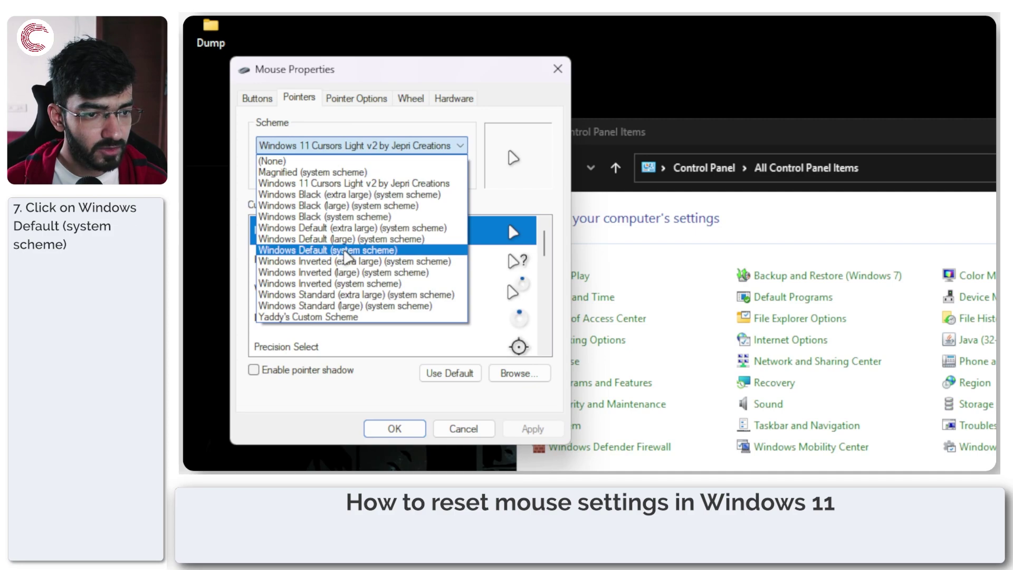
{"action": "left_click", "coordinate": [346, 250]}
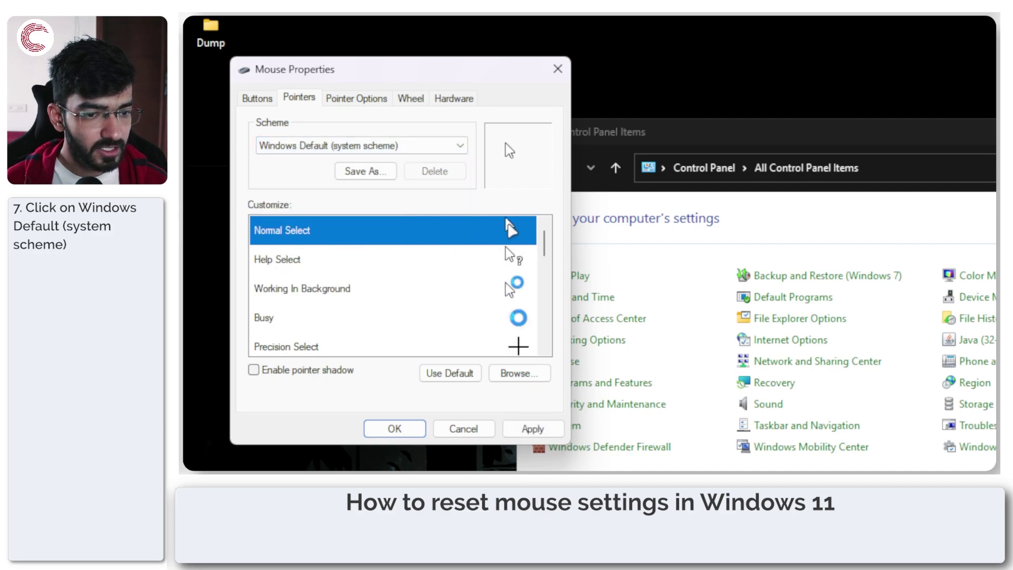
{"action": "scroll", "coordinate": [506, 285], "scroll_direction": "down", "scroll_amount": 5}
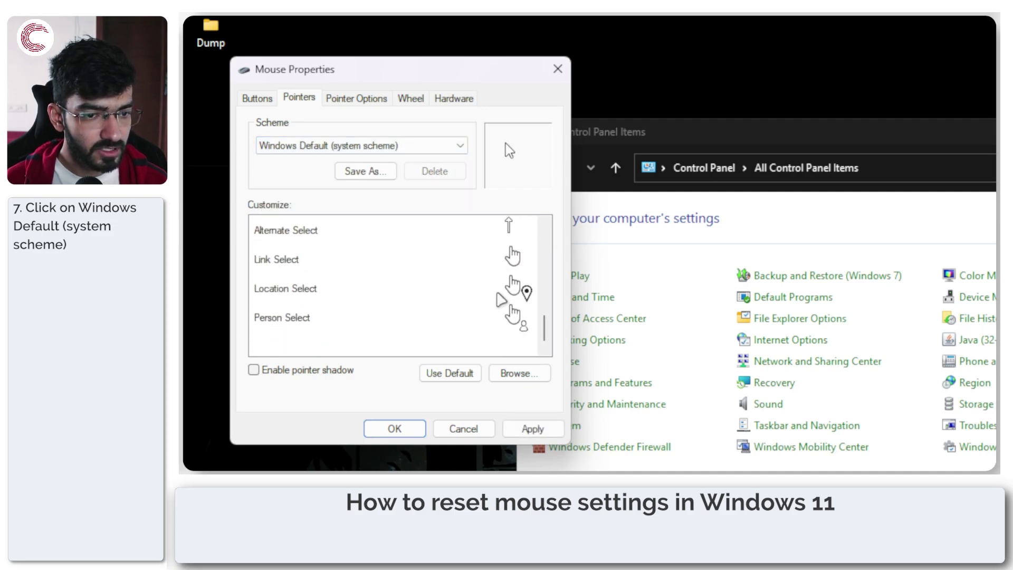
{"action": "scroll", "coordinate": [499, 295], "scroll_direction": "up", "scroll_amount": 5}
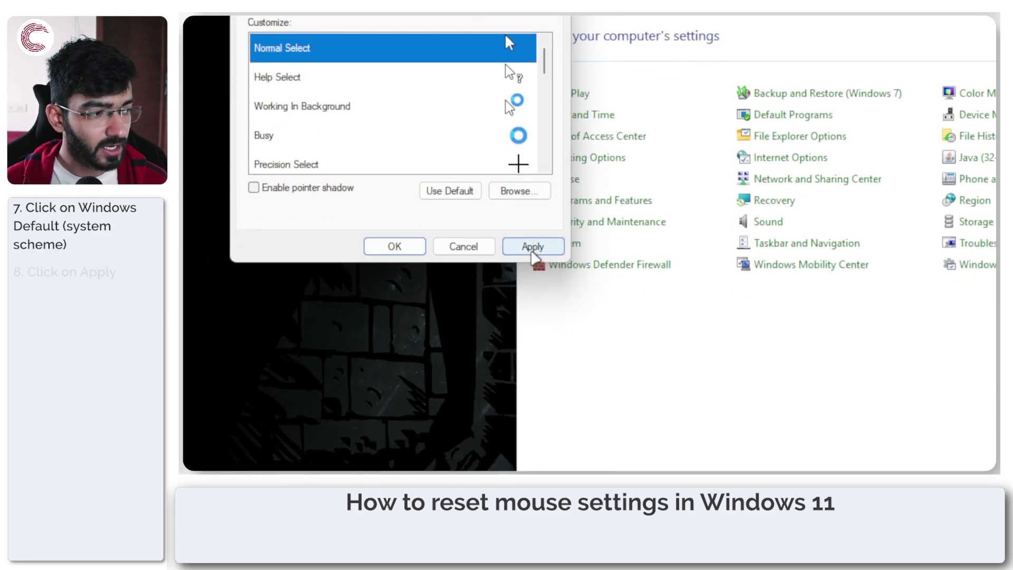
{"action": "left_click", "coordinate": [533, 253]}
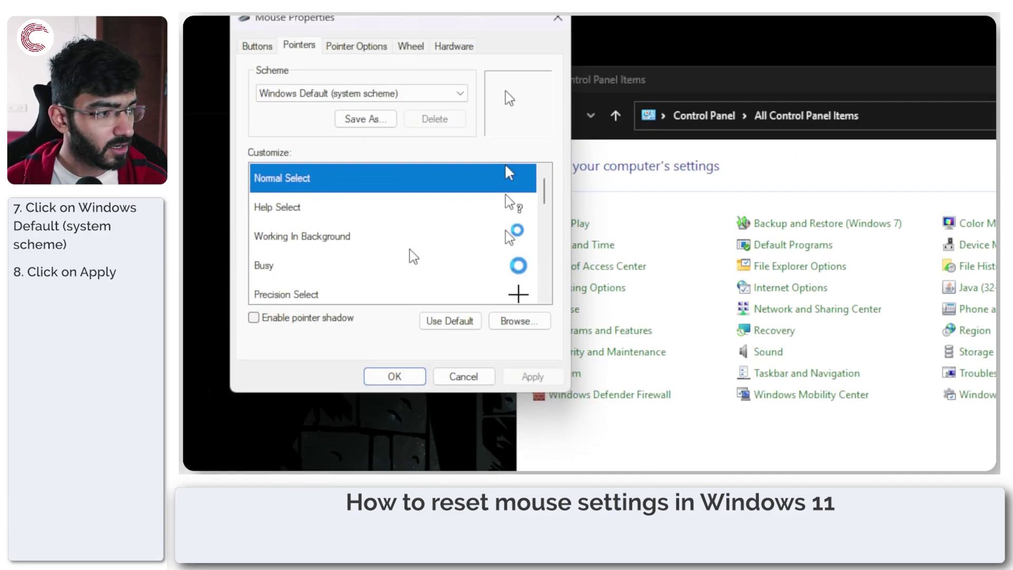
- Switch the pointer scheme to the saved custom scheme at the end of the scheme list and apply it
{"action": "left_click", "coordinate": [443, 95]}
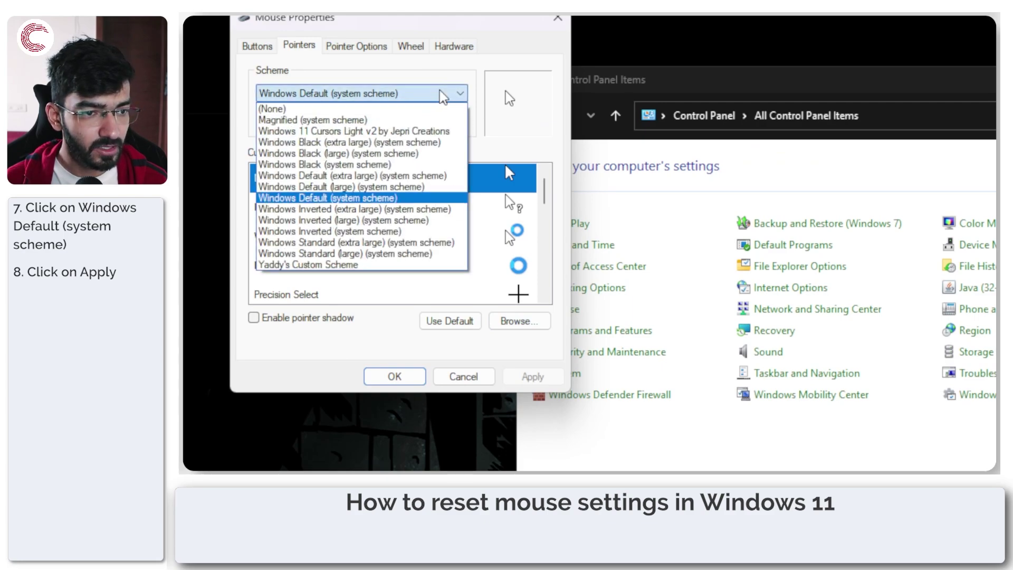
{"action": "left_click", "coordinate": [420, 265]}
{"action": "left_click", "coordinate": [534, 372]}
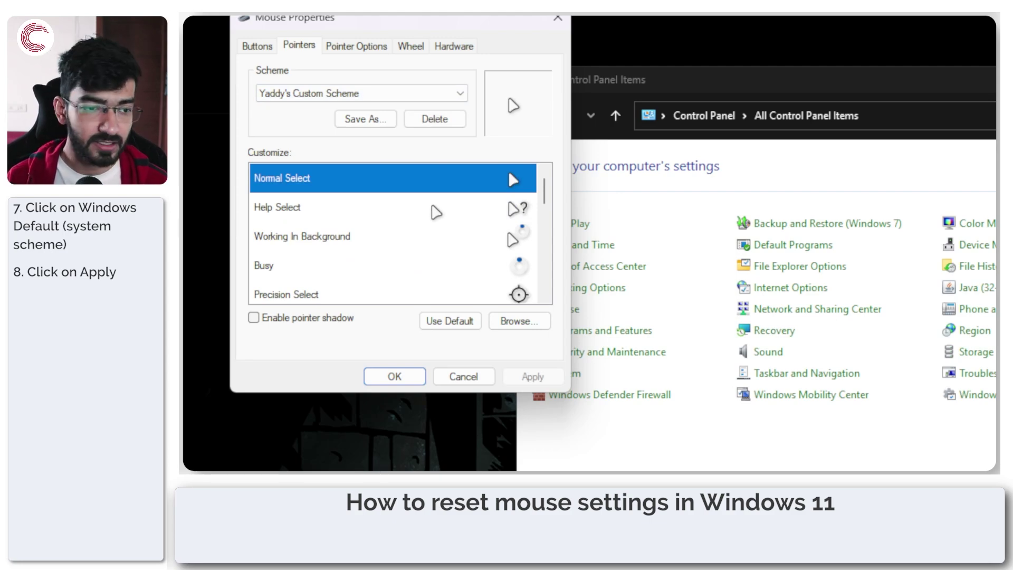
- Look at individual cursors in the custom scheme and reset the Normal Select cursor to its default
{"action": "left_click", "coordinate": [438, 210]}
{"action": "left_click", "coordinate": [429, 238]}
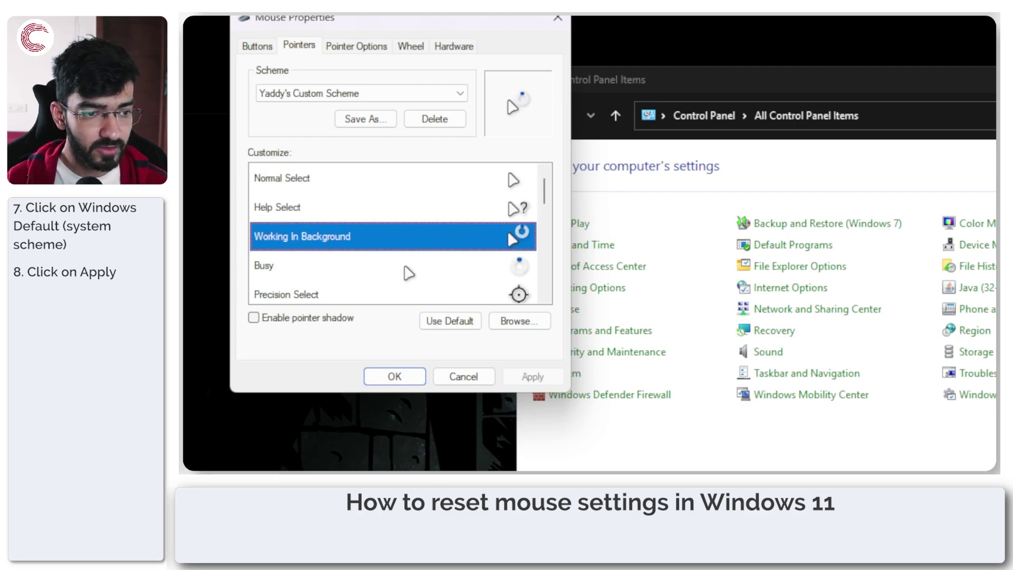
{"action": "left_click", "coordinate": [403, 294]}
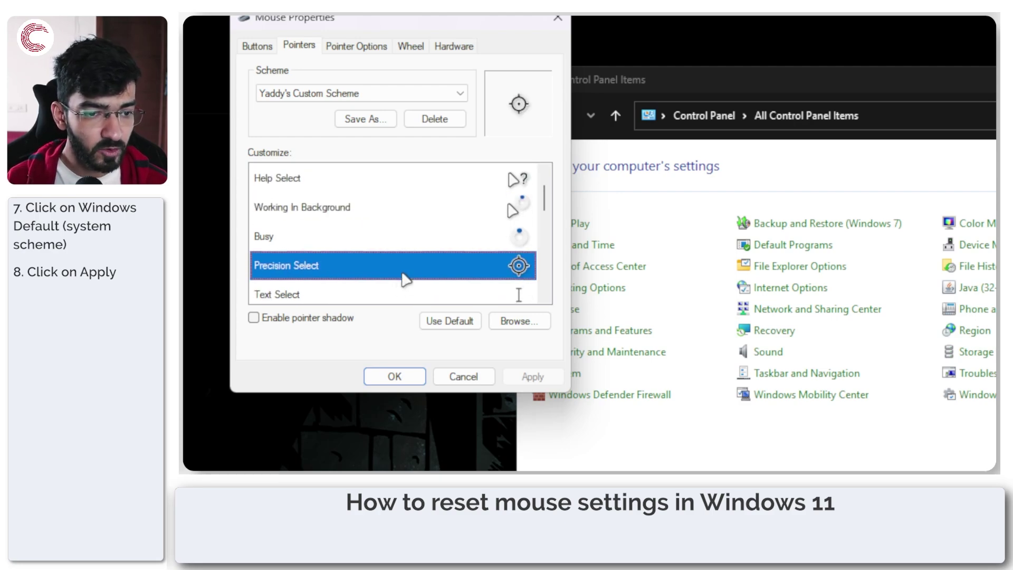
{"action": "scroll", "coordinate": [411, 272], "scroll_direction": "up", "scroll_amount": 1}
{"action": "left_click", "coordinate": [373, 182]}
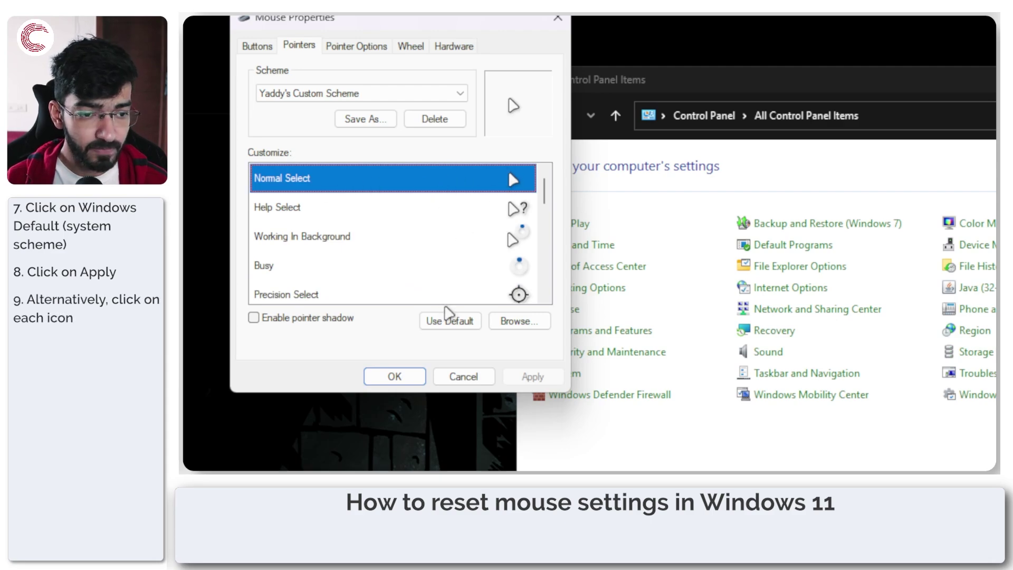
{"action": "left_click", "coordinate": [452, 322]}
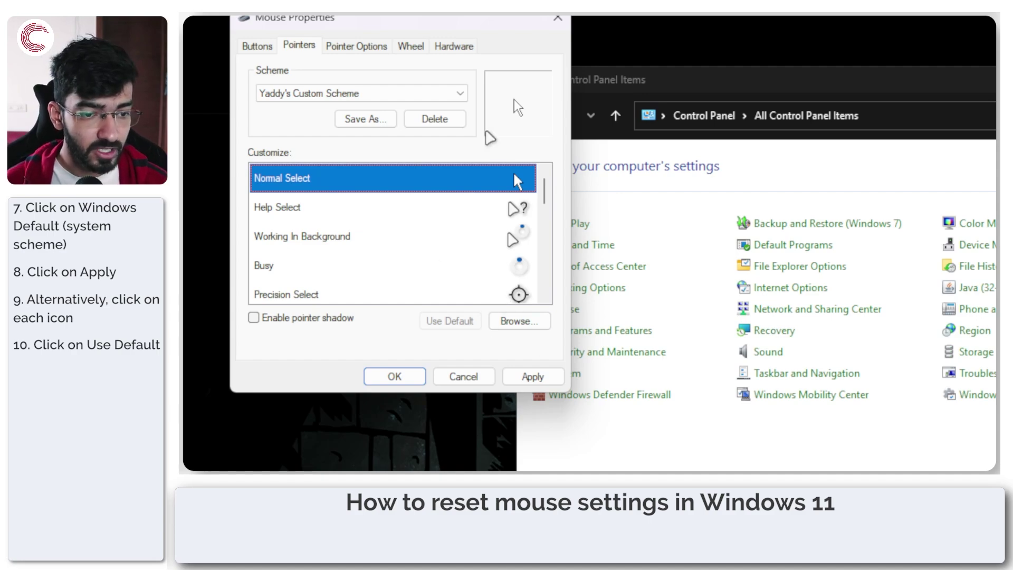
- Check the button and pointer options, and set the double-click speed to the middle between Slow and Fast
{"action": "left_click", "coordinate": [338, 90]}
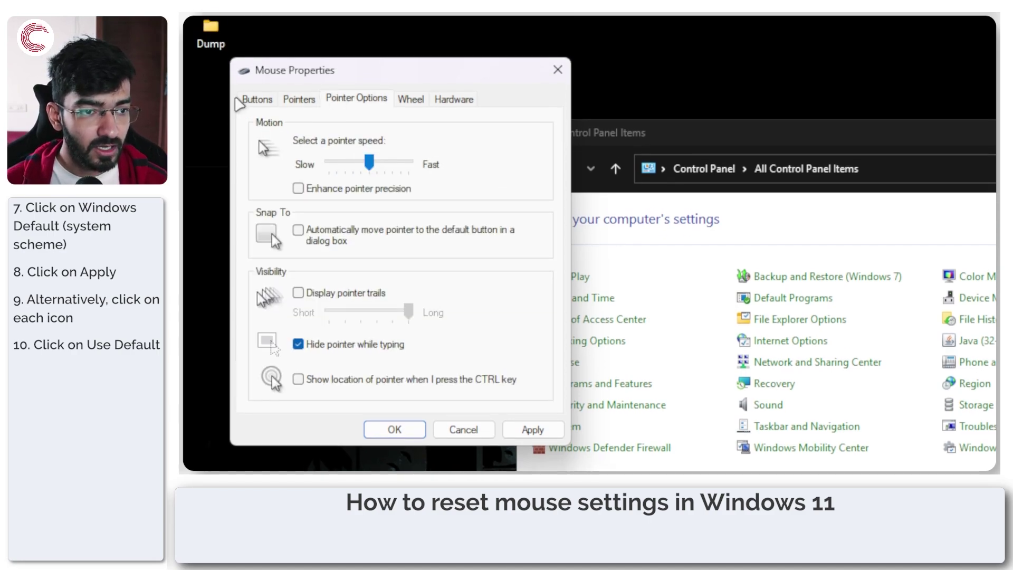
{"action": "left_click", "coordinate": [249, 89]}
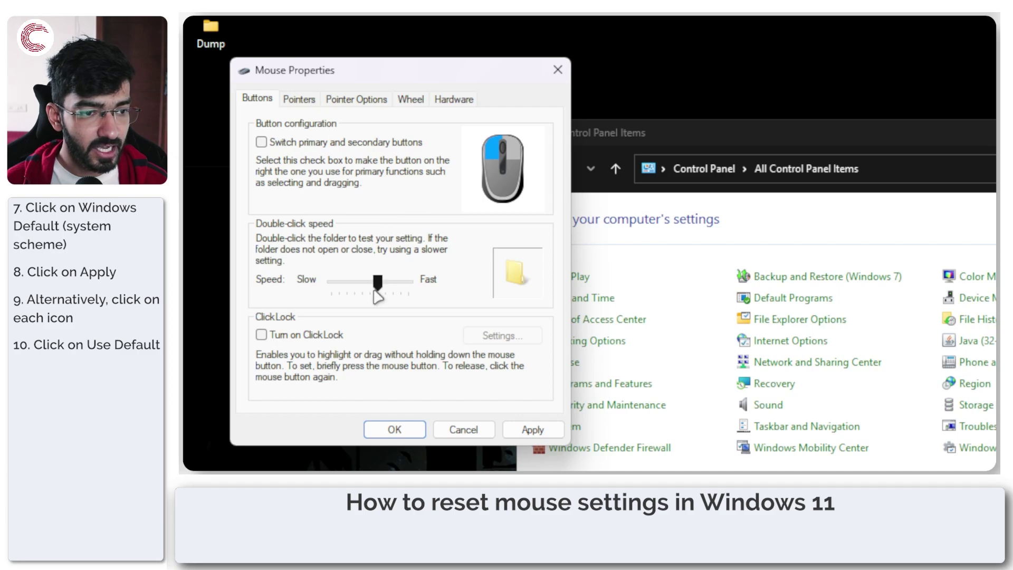
{"action": "left_click", "coordinate": [365, 102]}
{"action": "left_click", "coordinate": [257, 99]}
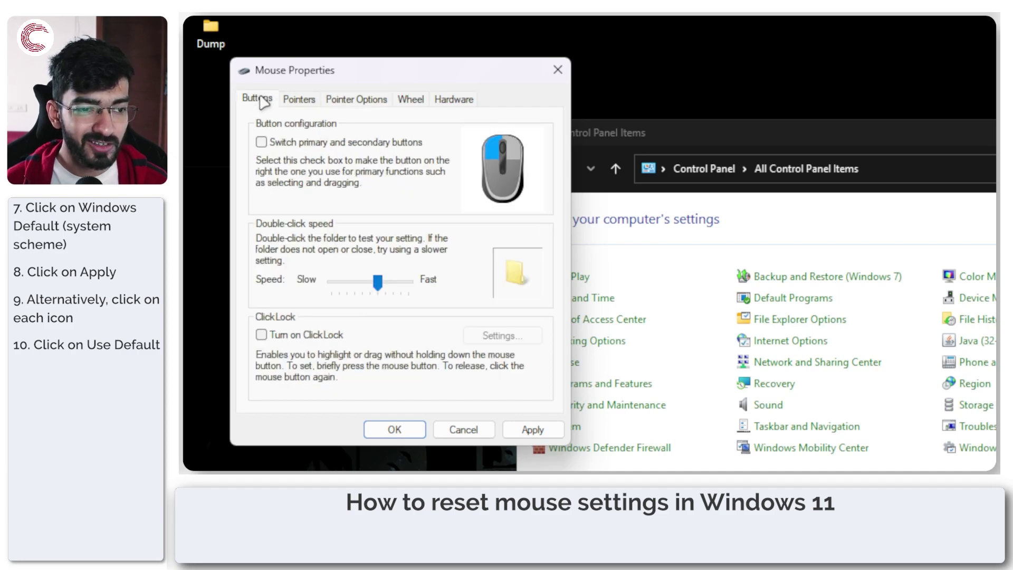
{"action": "left_click", "coordinate": [365, 102]}
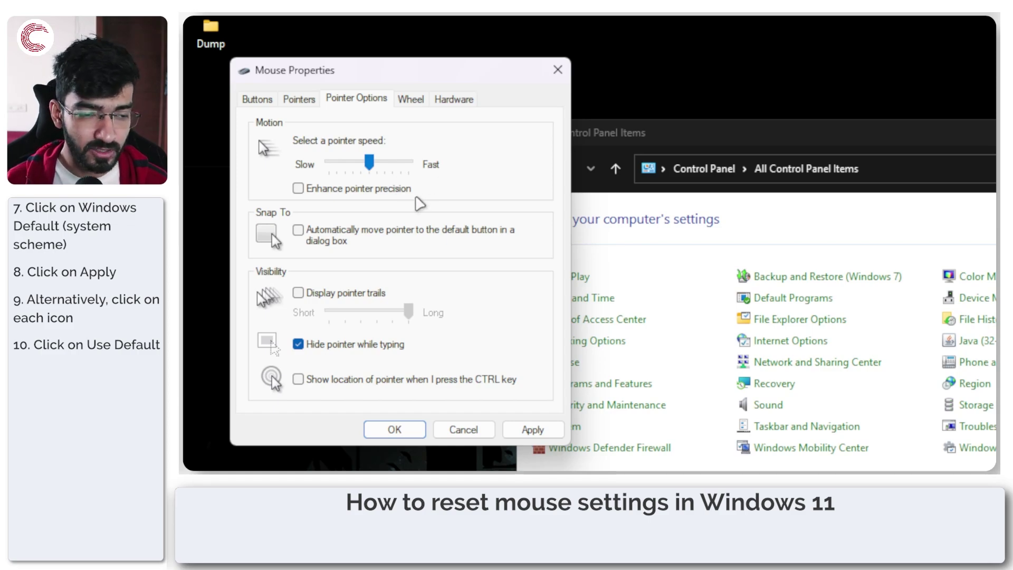
{"action": "left_click", "coordinate": [267, 103]}
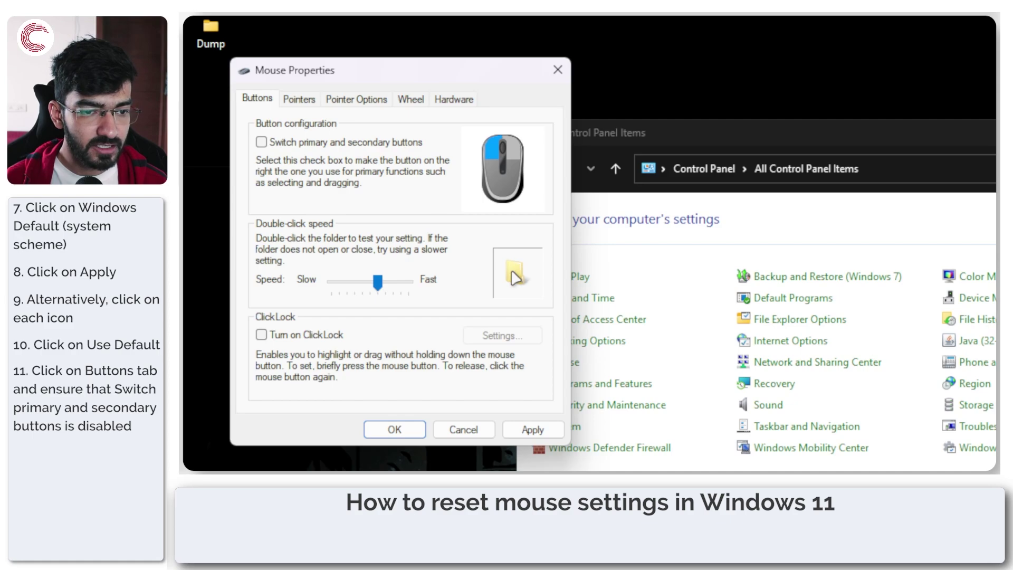
{"action": "left_click_drag", "start_coordinate": [379, 285], "coordinate": [373, 285]}
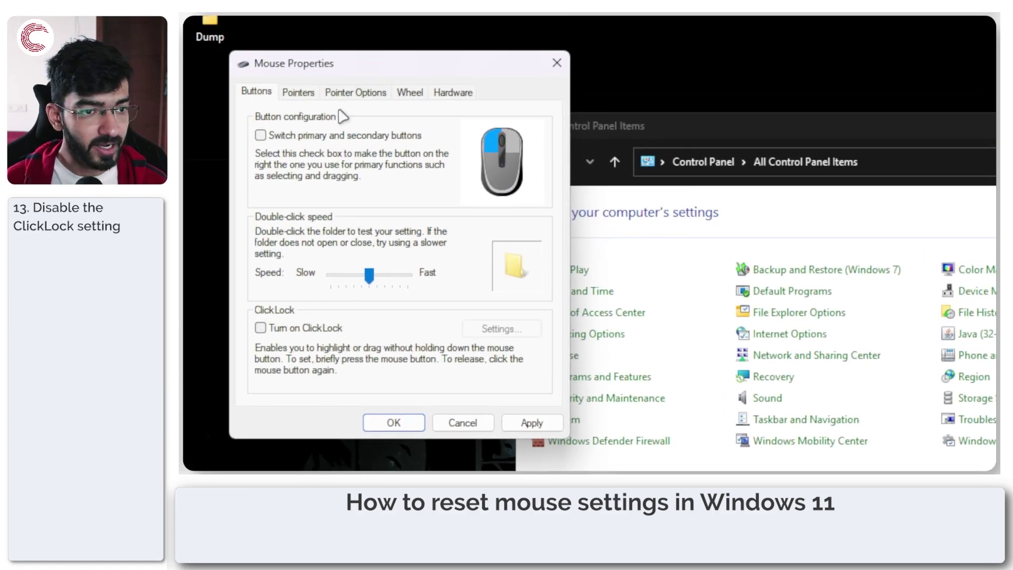
- Check the pointer speed, Snap To and visibility options, the wheel scrolling amounts, and the customized pointer scheme
{"action": "left_click", "coordinate": [350, 96]}
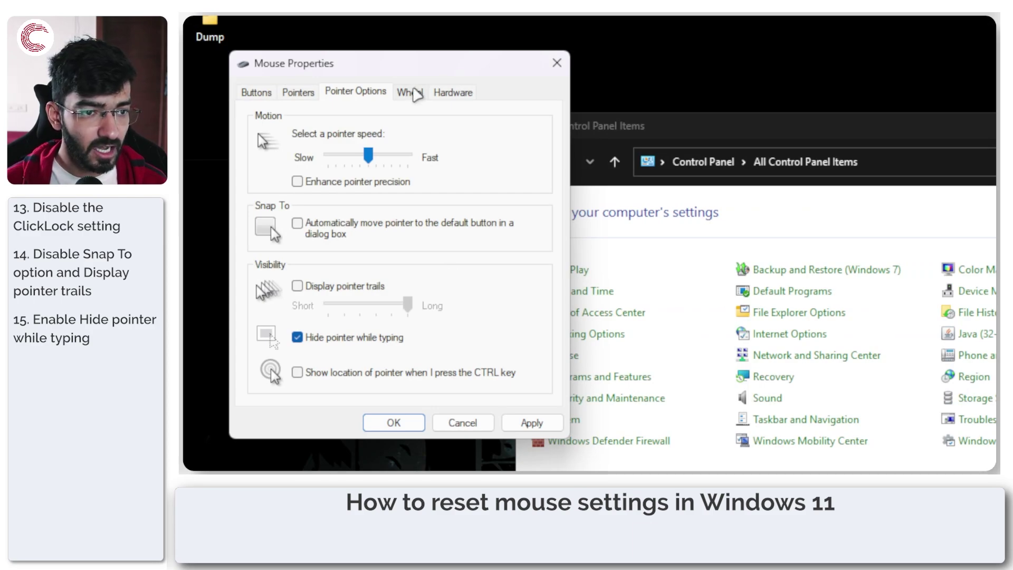
{"action": "left_click", "coordinate": [414, 93]}
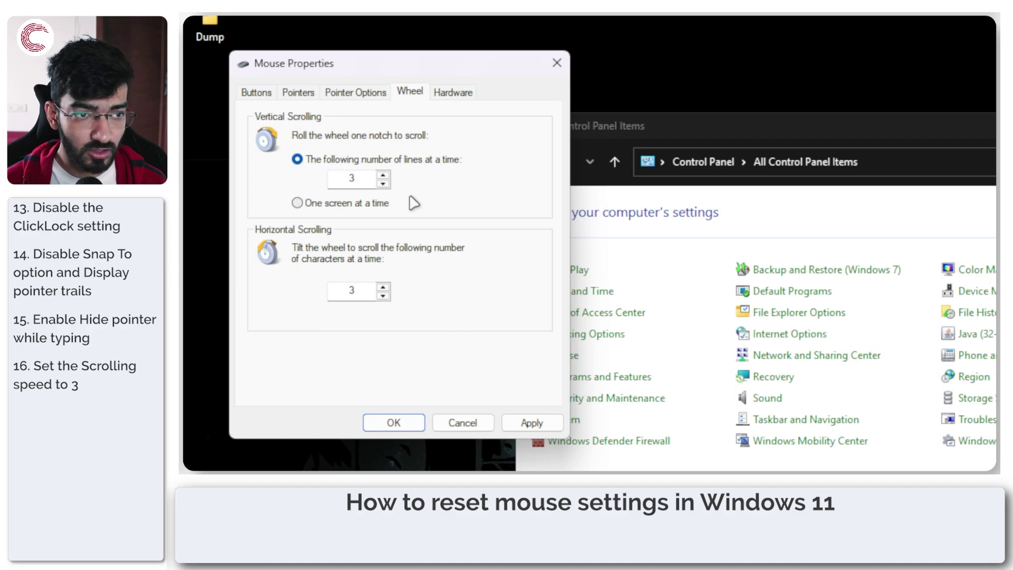
{"action": "left_click", "coordinate": [260, 92]}
{"action": "left_click", "coordinate": [309, 99]}
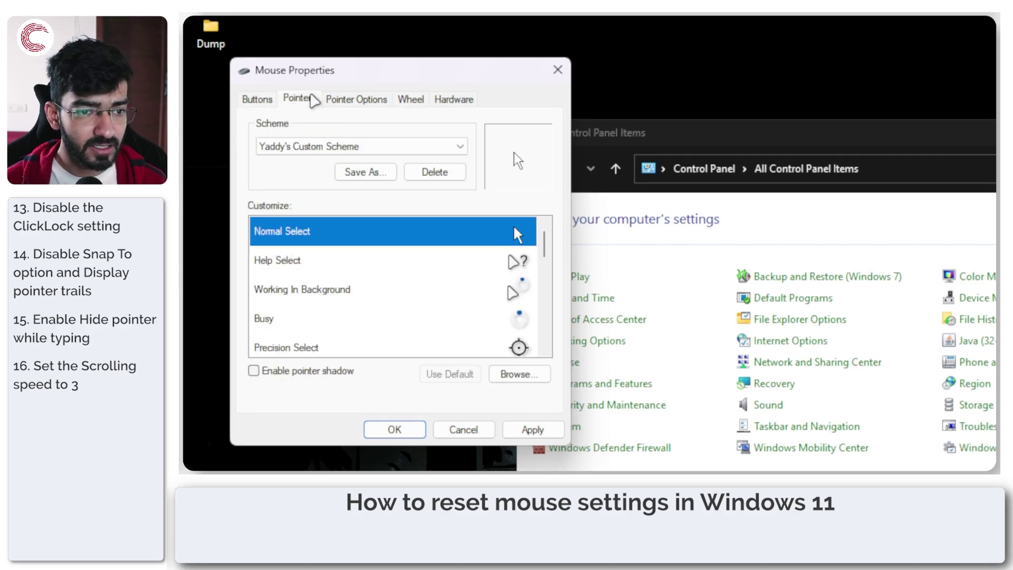